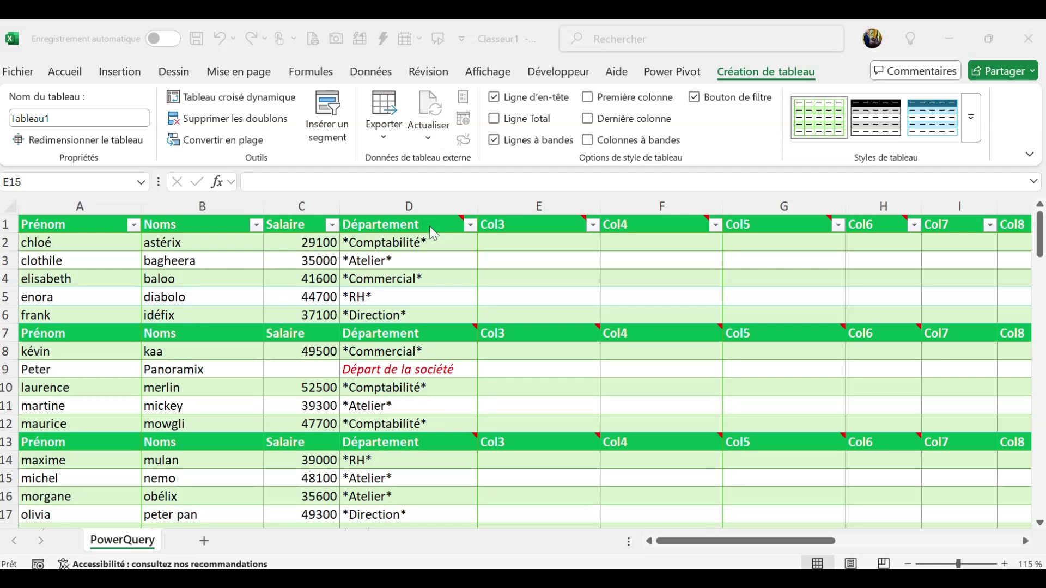
Load the employee table from the PowerQuery sheet into the Power Query Editor.
{"action": "left_click", "coordinate": [196, 278]}
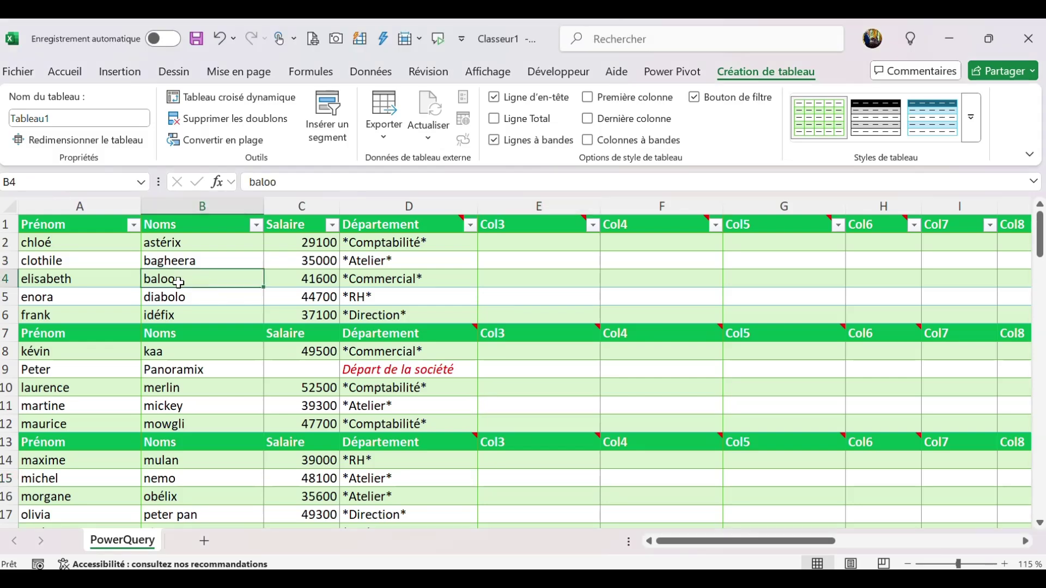
{"action": "right_click", "coordinate": [182, 279]}
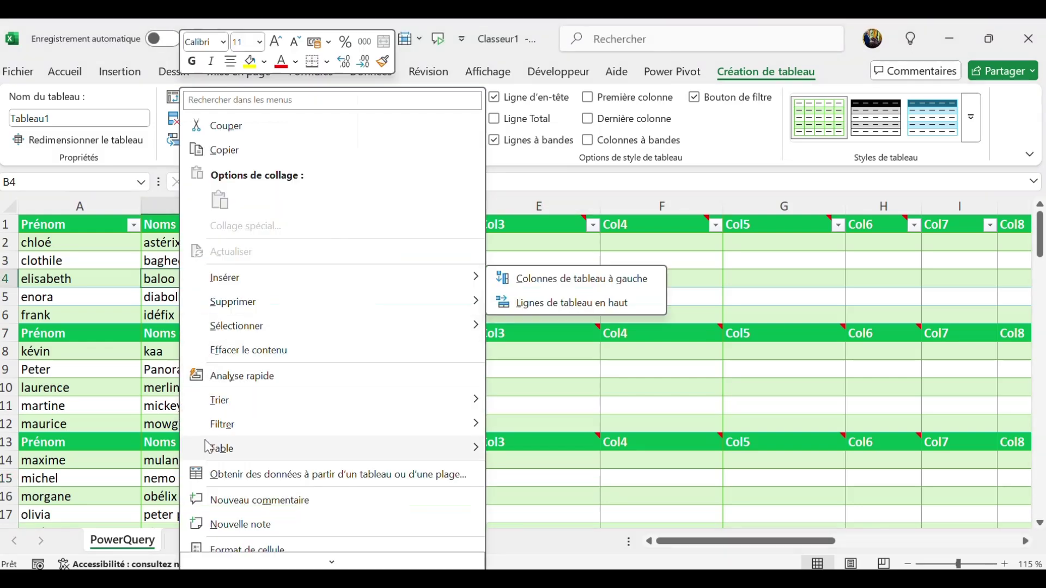
{"action": "left_click", "coordinate": [229, 476]}
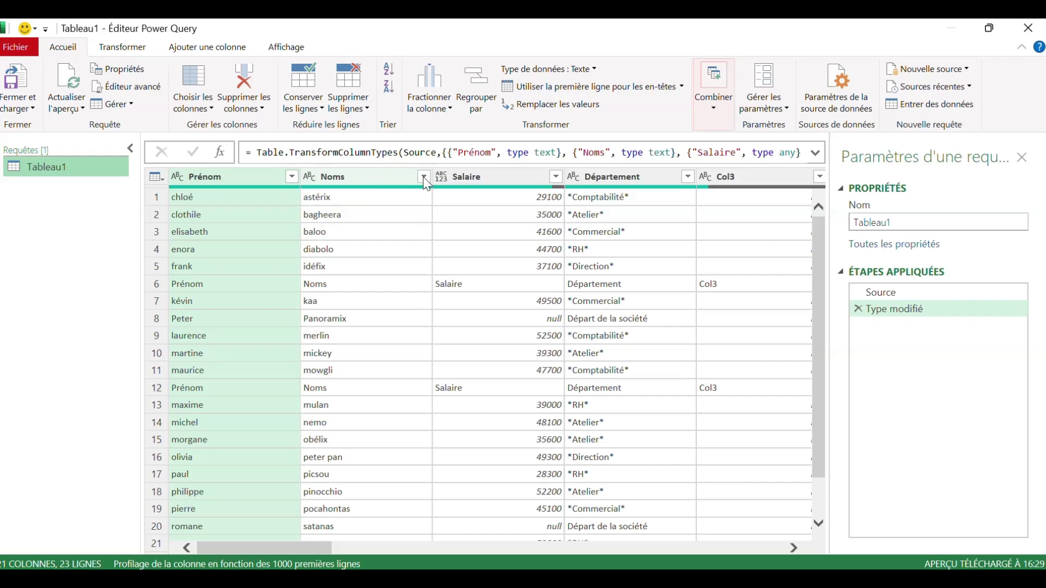
Move the Noms column in front of the Prénom column.
{"action": "left_click", "coordinate": [388, 174]}
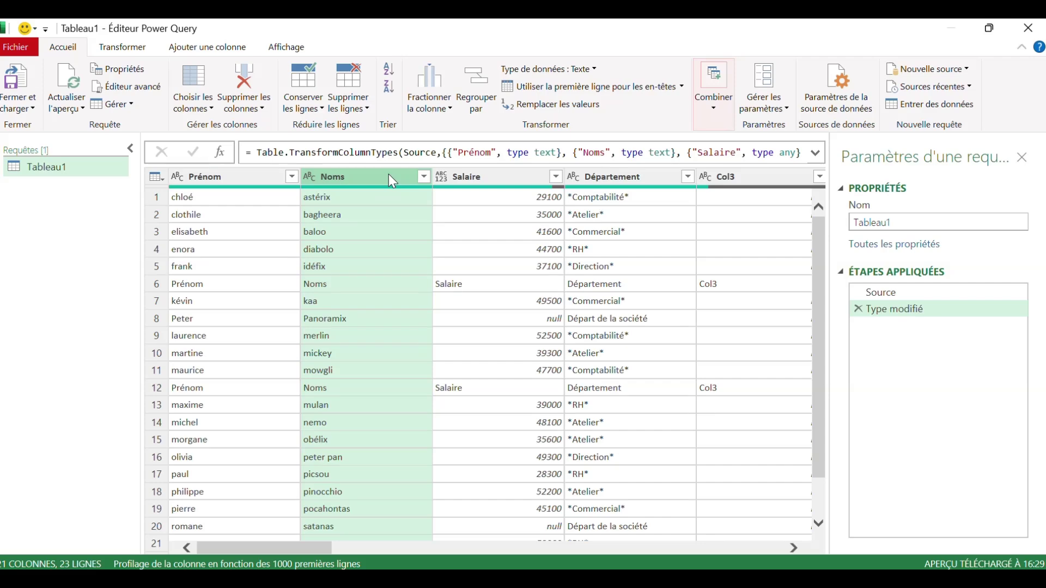
{"action": "left_click_drag", "start_coordinate": [386, 173], "coordinate": [248, 185]}
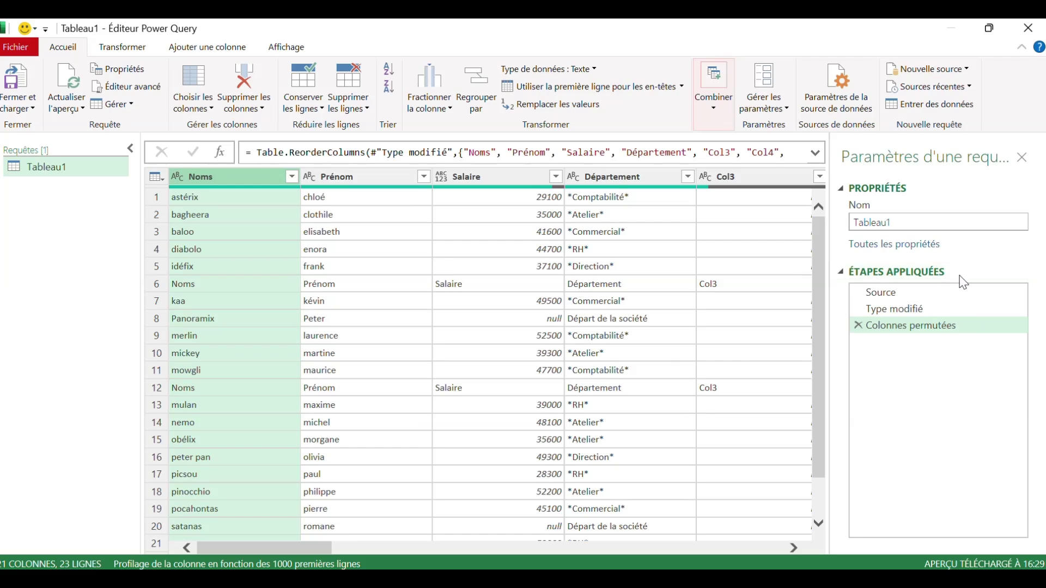
{"action": "left_click", "coordinate": [877, 324]}
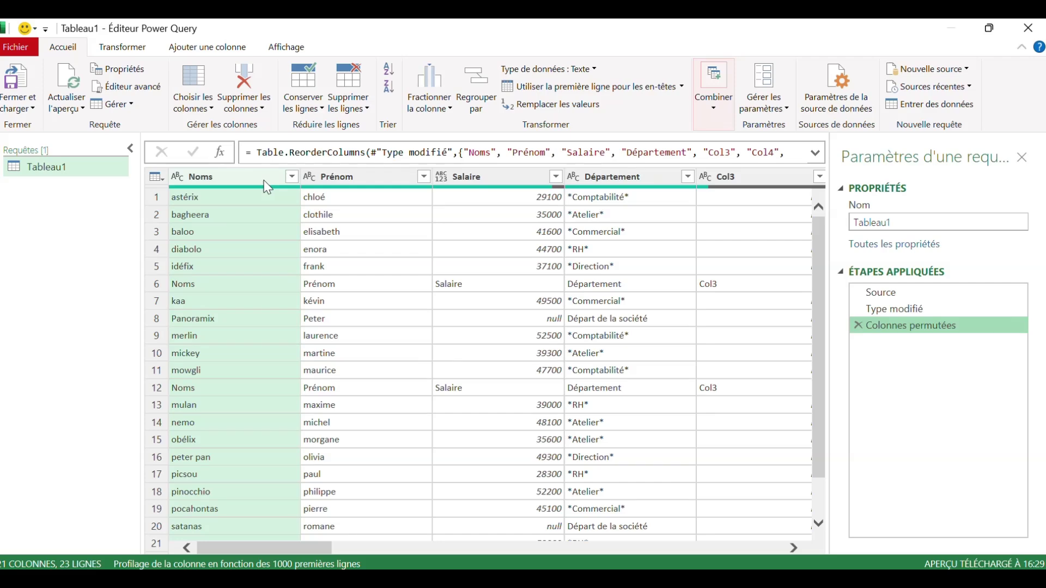
Keep only the Noms, Prénom, Salaire and Département columns and remove all the other columns.
{"action": "left_click", "coordinate": [232, 174]}
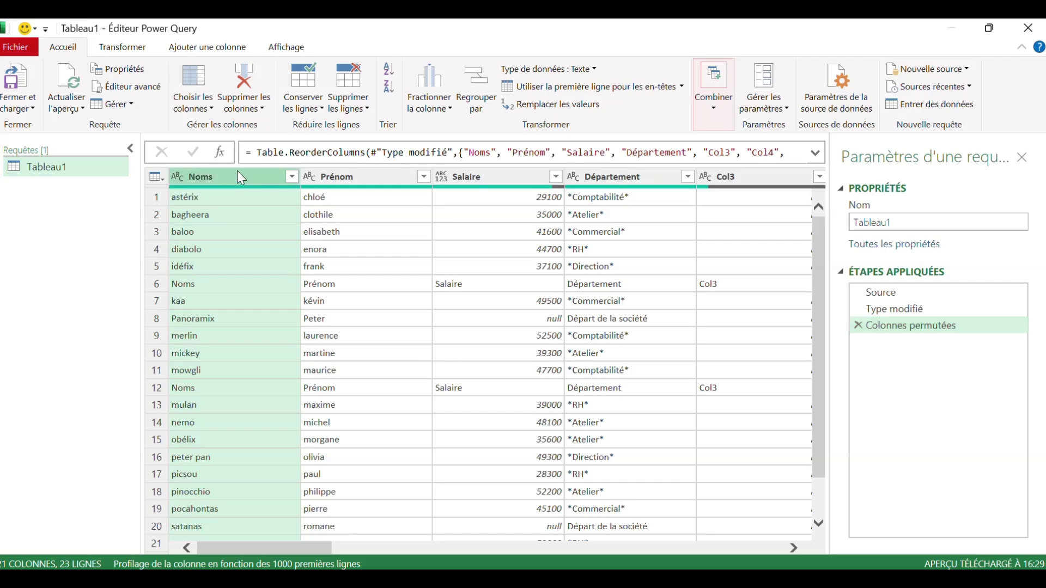
{"action": "left_click", "coordinate": [347, 177], "text": "shift"}
{"action": "left_click", "coordinate": [493, 179], "text": "shift"}
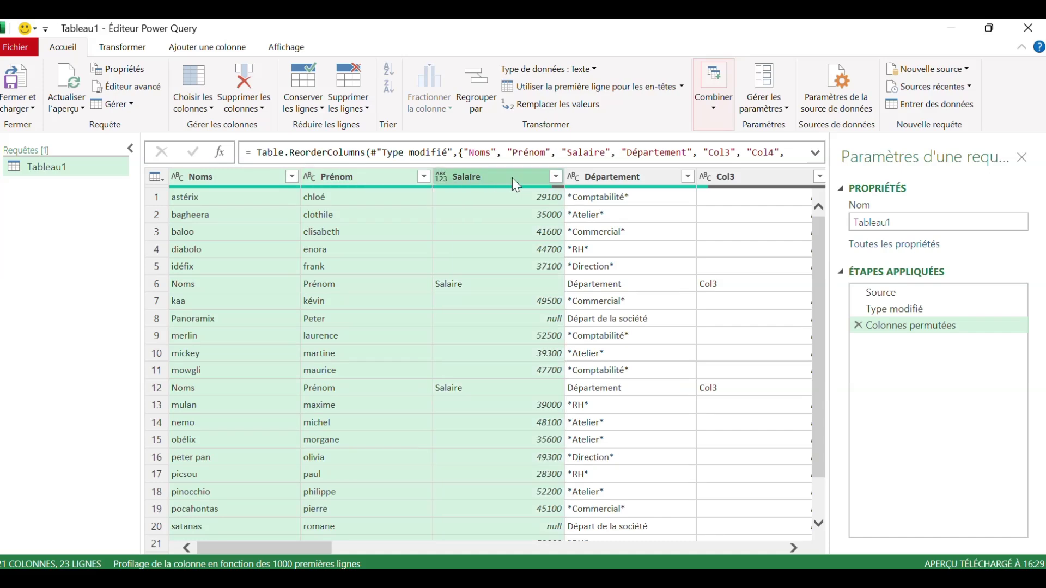
{"action": "left_click", "coordinate": [604, 180], "text": "shift"}
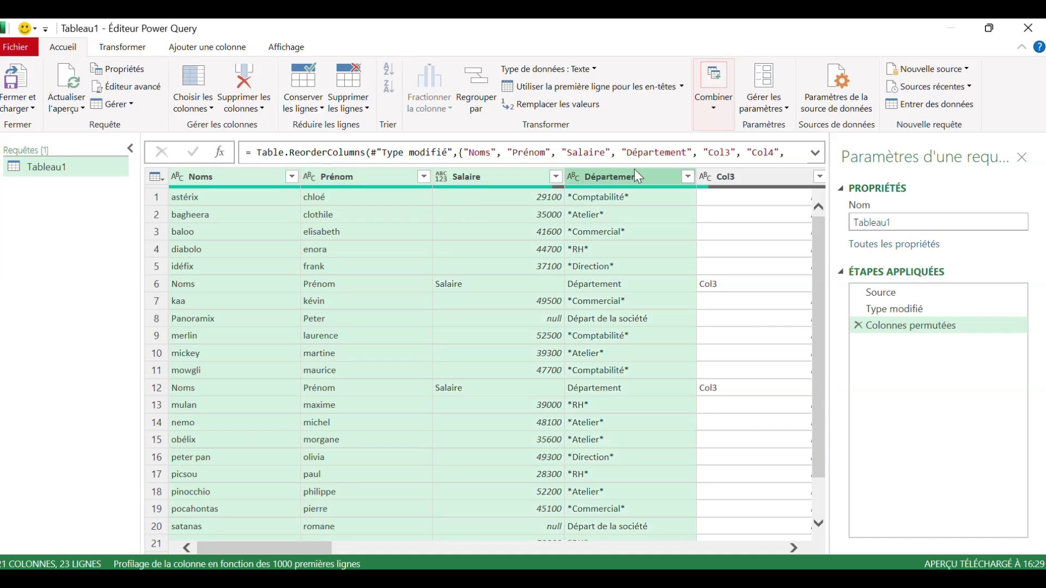
{"action": "right_click", "coordinate": [632, 183]}
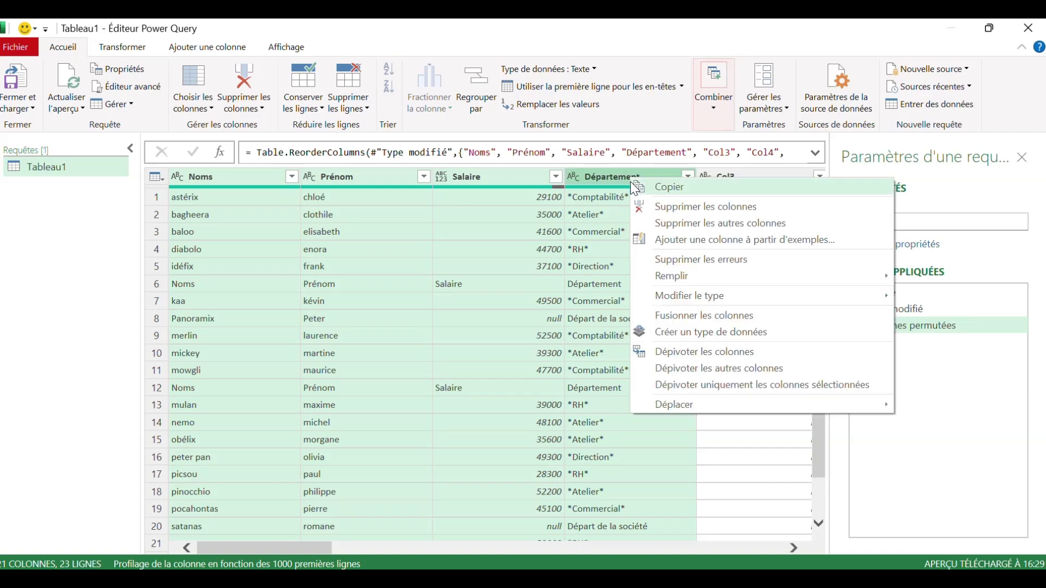
{"action": "left_click", "coordinate": [675, 225]}
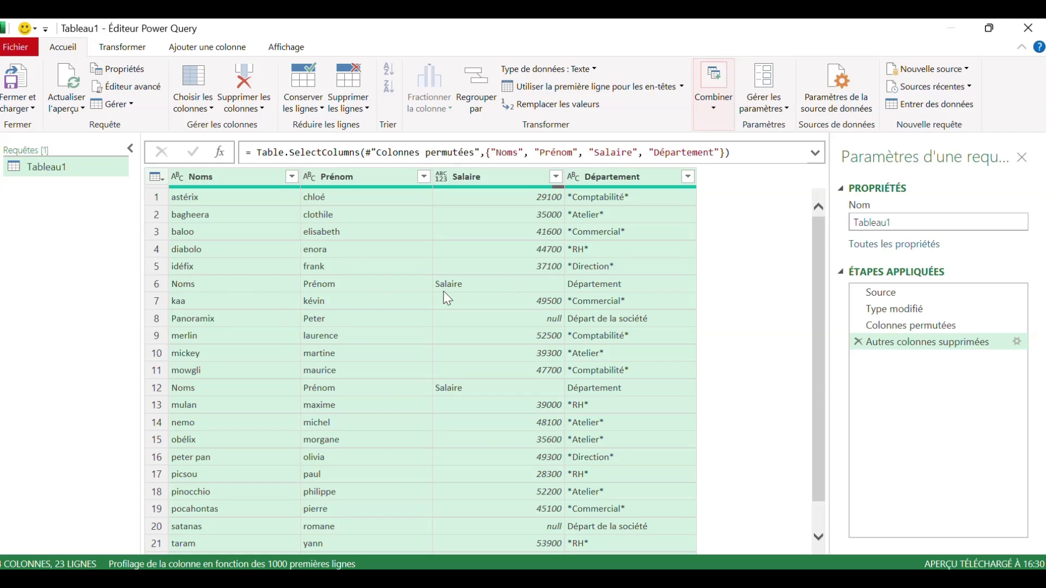
Filter the Salaire column to exclude the repeated header value "Salaire" while keeping the null rows.
{"action": "left_click", "coordinate": [556, 178]}
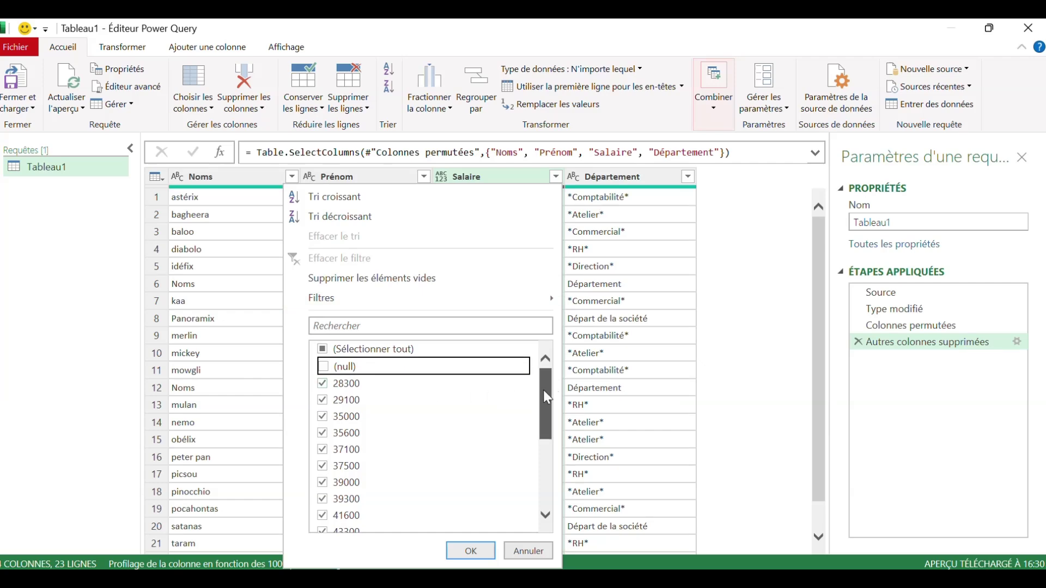
{"action": "left_click_drag", "start_coordinate": [544, 390], "coordinate": [538, 485]}
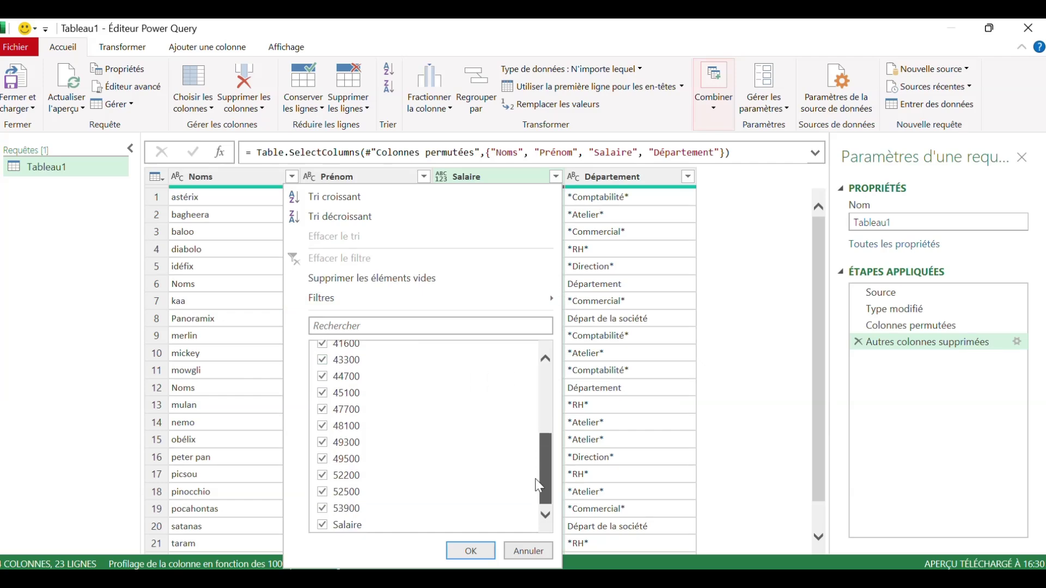
{"action": "left_click", "coordinate": [322, 525]}
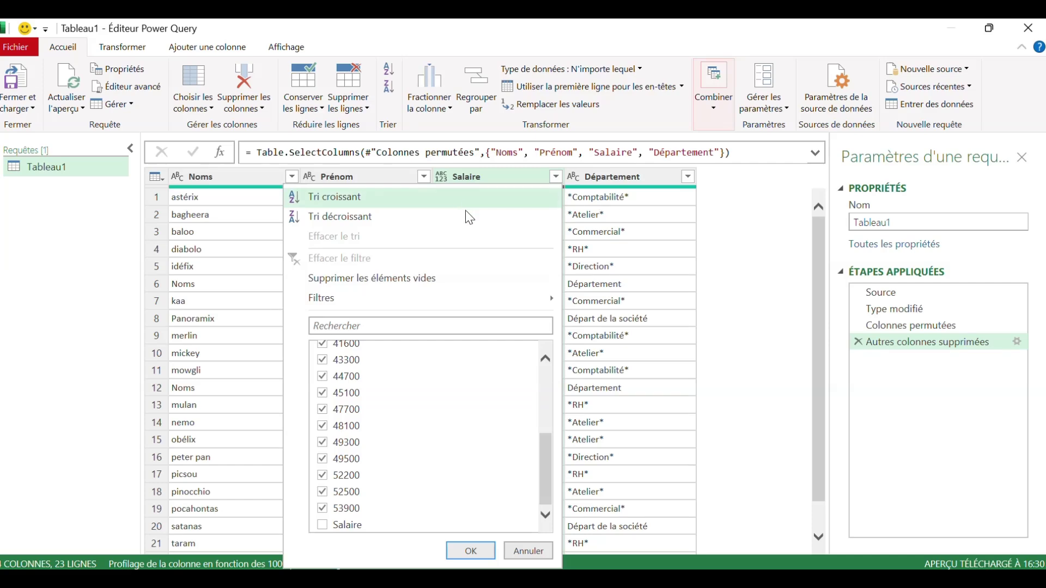
{"action": "left_click_drag", "start_coordinate": [541, 456], "coordinate": [545, 368]}
{"action": "left_click", "coordinate": [322, 367]}
{"action": "left_click", "coordinate": [323, 369]}
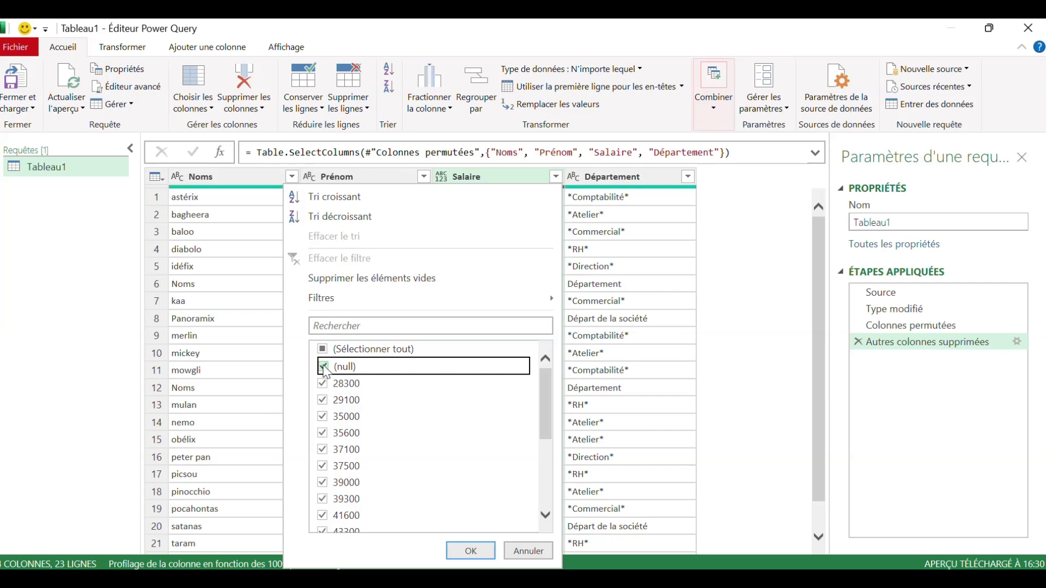
{"action": "left_click", "coordinate": [471, 555]}
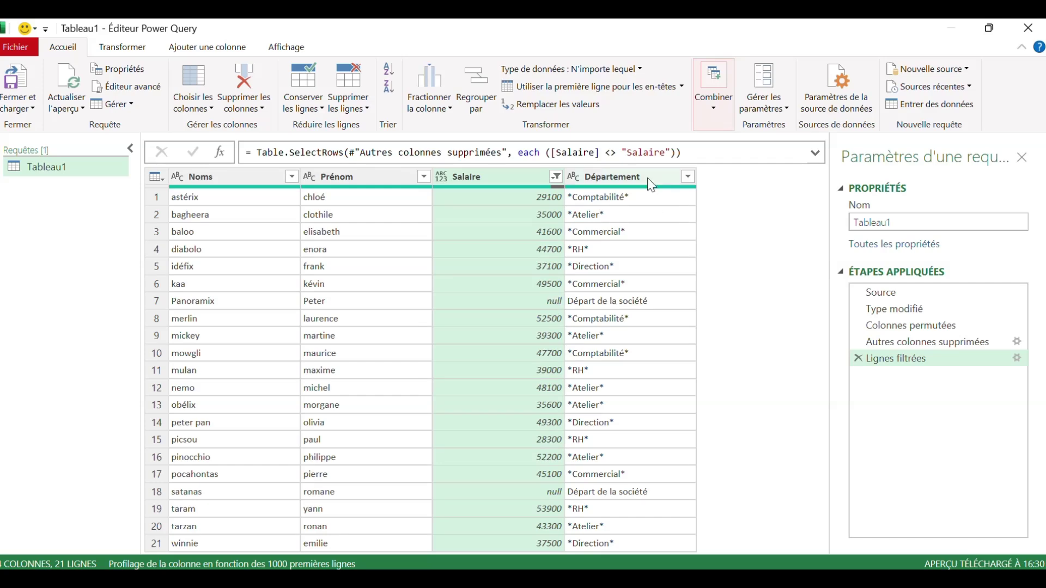
Filter the Département column to exclude the rows with "Départ de la société".
{"action": "left_click", "coordinate": [688, 176]}
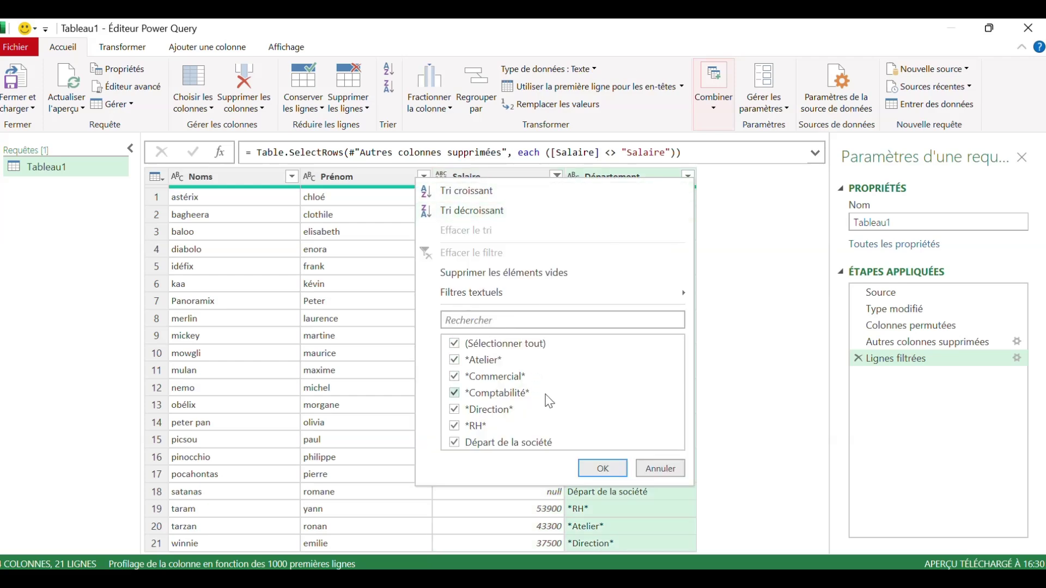
{"action": "left_click", "coordinate": [454, 443]}
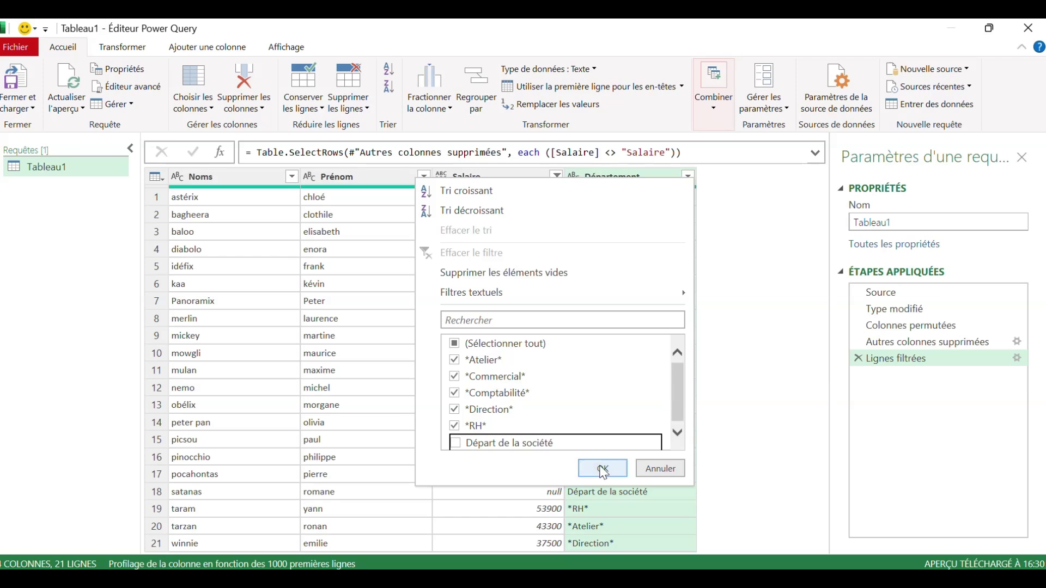
{"action": "left_click", "coordinate": [603, 469]}
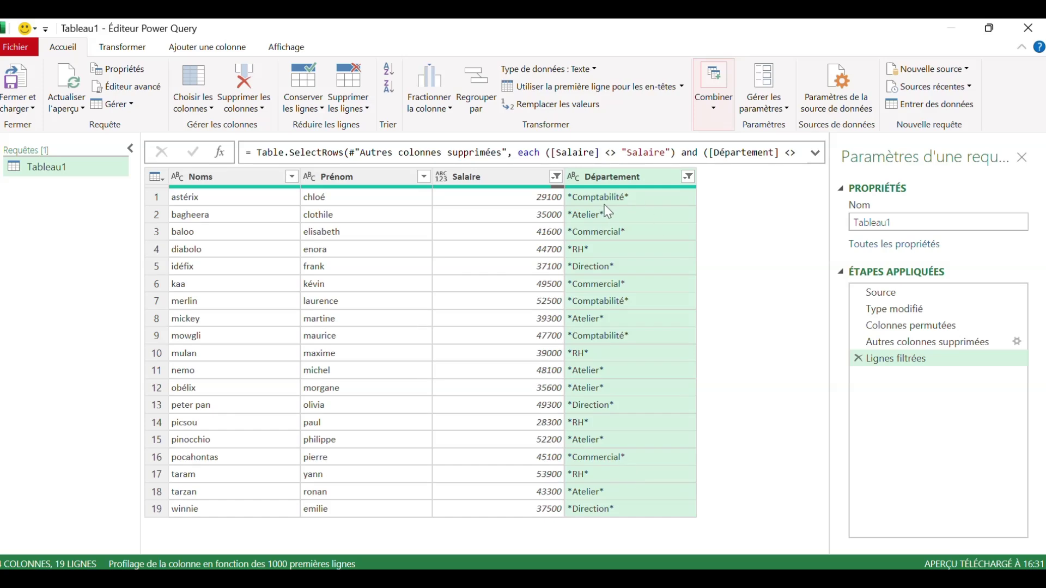
Replace every "*" in the Département column with an empty value.
{"action": "right_click", "coordinate": [620, 181]}
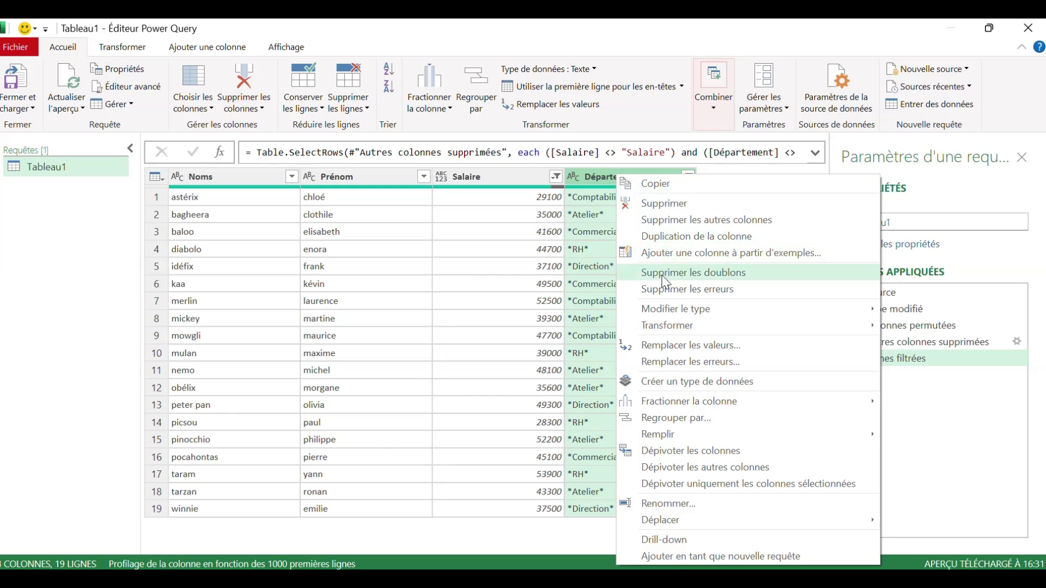
{"action": "mouse_move", "coordinate": [664, 329]}
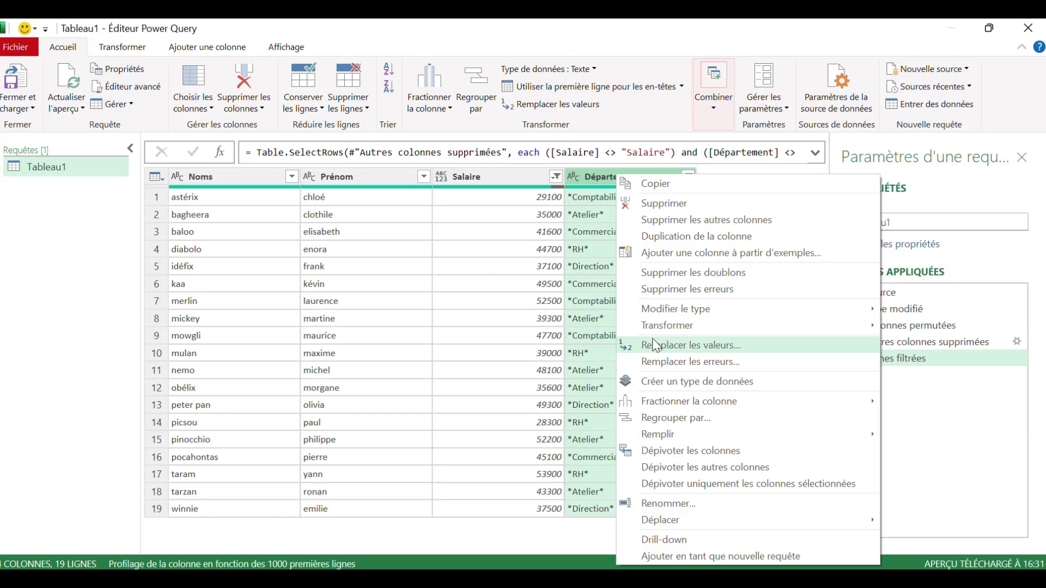
{"action": "left_click", "coordinate": [656, 348]}
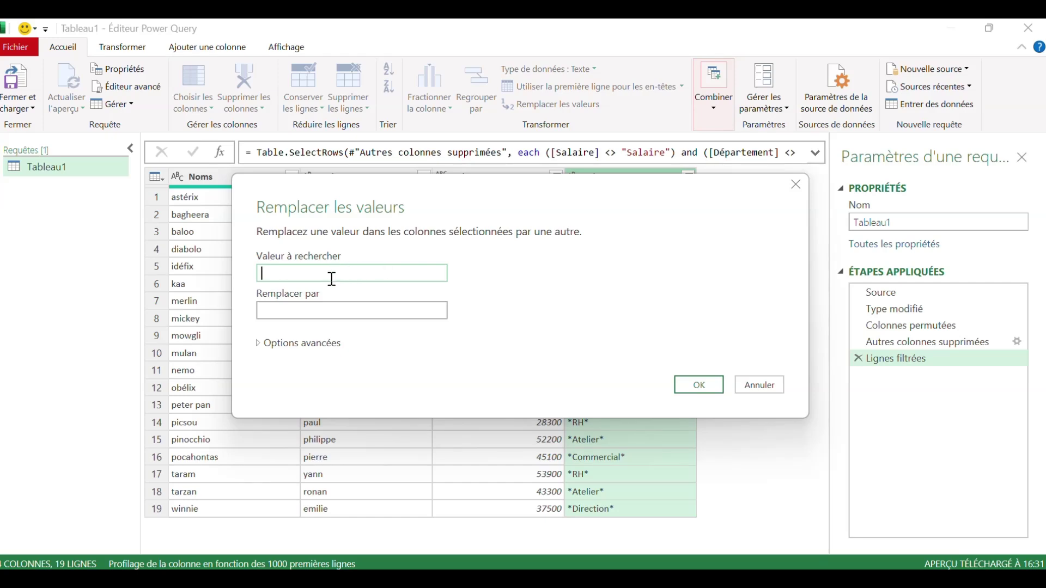
{"action": "type", "text": "*"}
{"action": "left_click", "coordinate": [298, 310]}
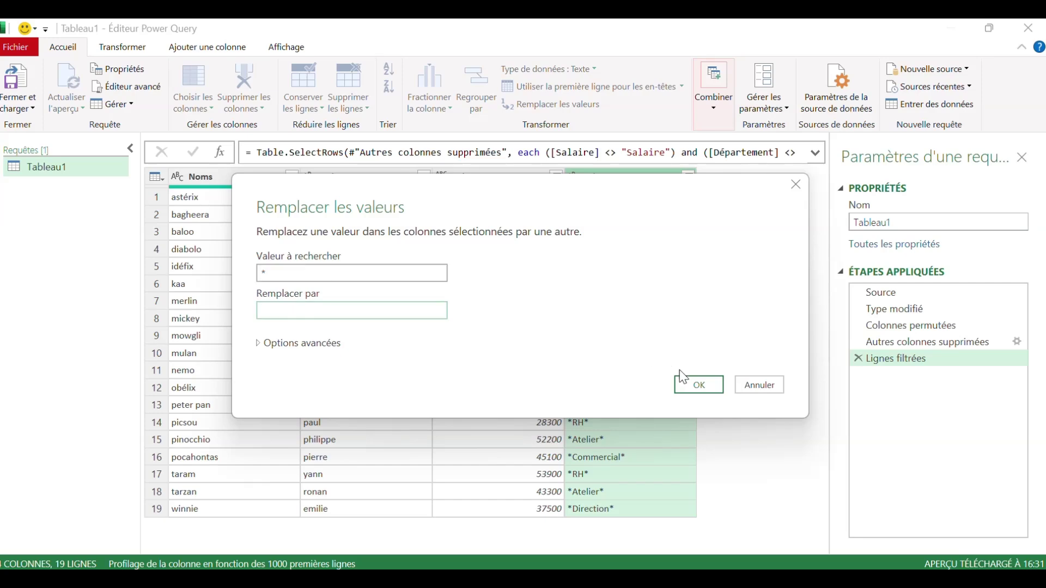
{"action": "left_click", "coordinate": [695, 387]}
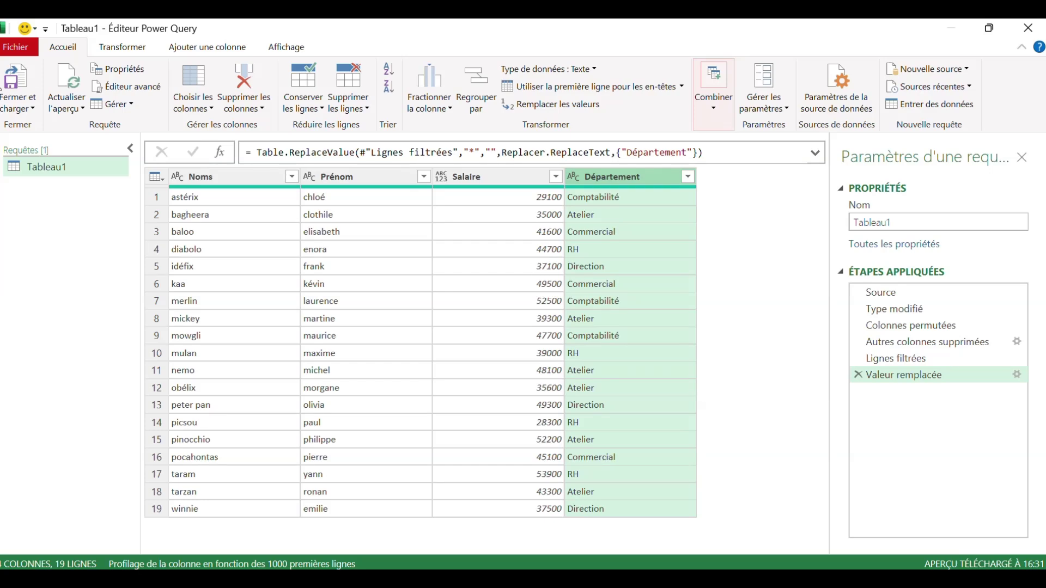
Convert the text of the Noms column to uppercase.
{"action": "right_click", "coordinate": [250, 181]}
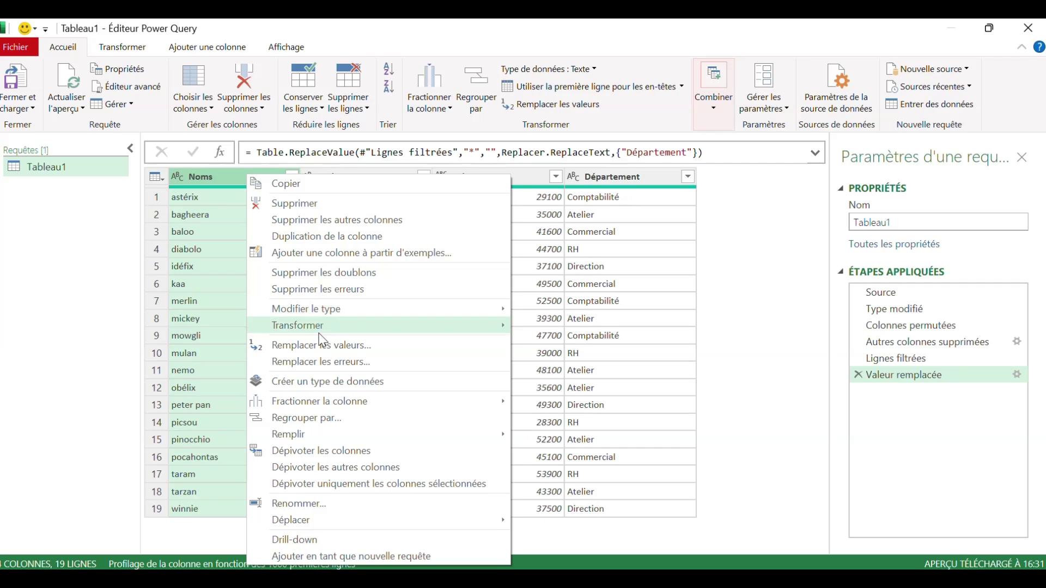
{"action": "mouse_move", "coordinate": [325, 324]}
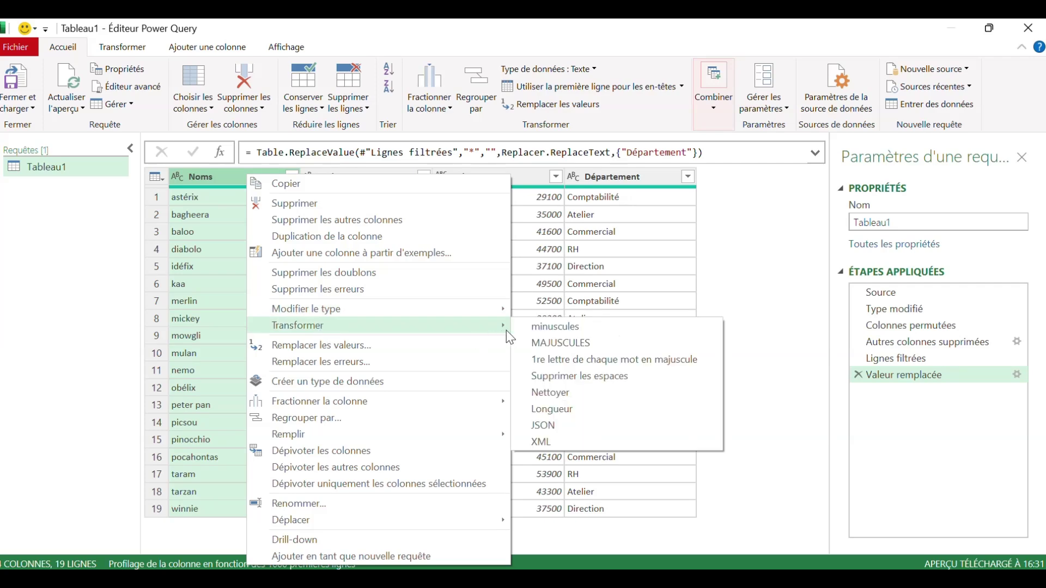
{"action": "left_click", "coordinate": [549, 342]}
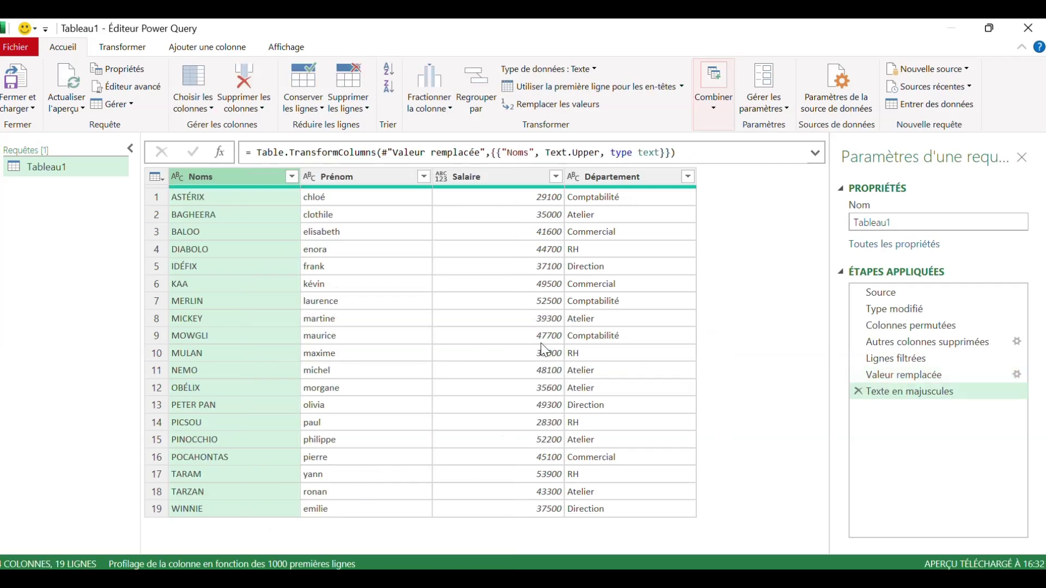
Capitalize the first letter of each word in the Prénom column.
{"action": "right_click", "coordinate": [356, 175]}
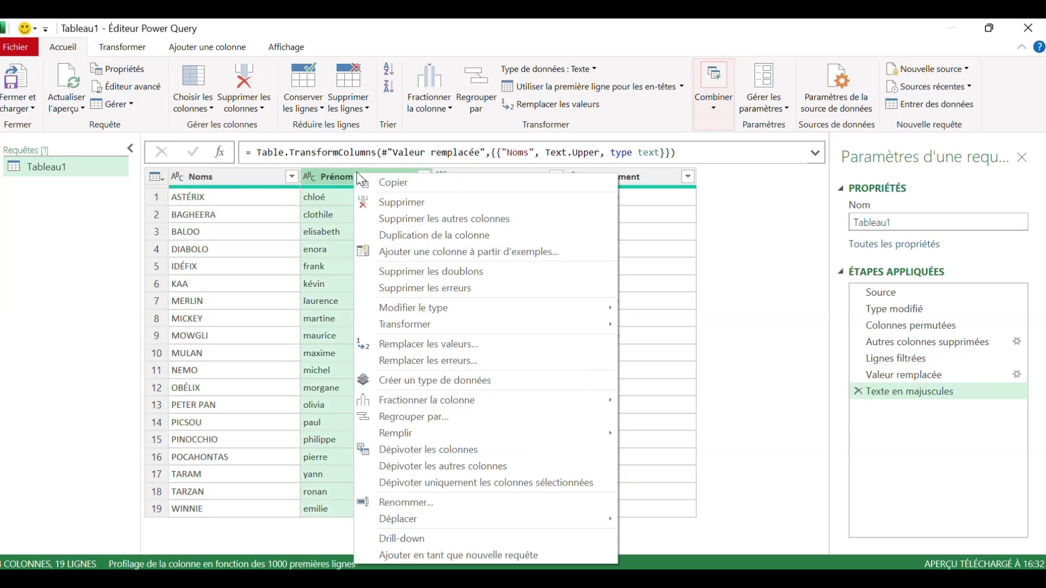
{"action": "mouse_move", "coordinate": [445, 324]}
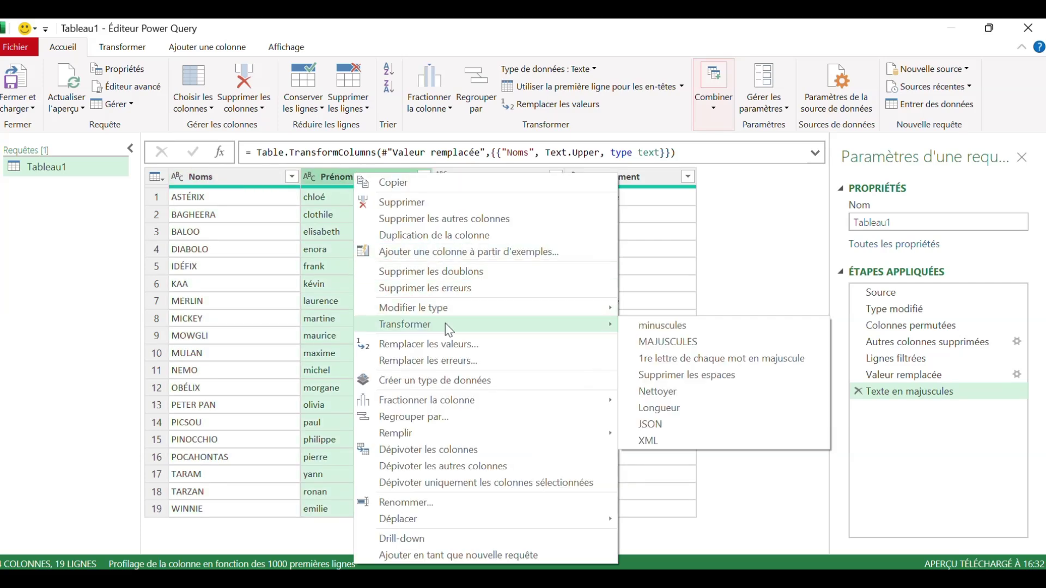
{"action": "left_click", "coordinate": [663, 359]}
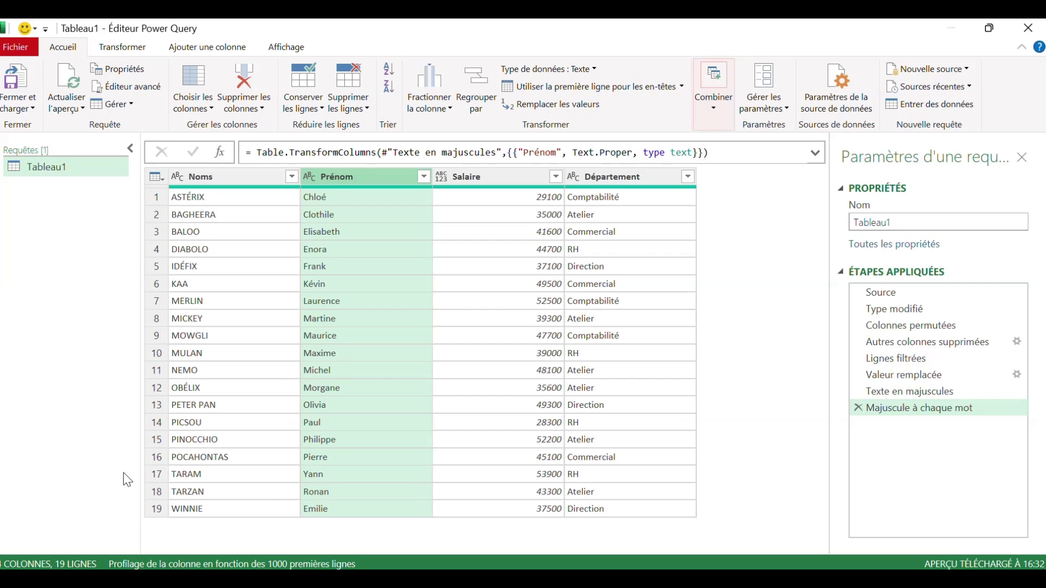
Merge the Noms and Prénom columns into an added column named "Noms Prénoms", with a space (Espace) as separator.
{"action": "left_click", "coordinate": [490, 354]}
{"action": "left_click", "coordinate": [215, 172]}
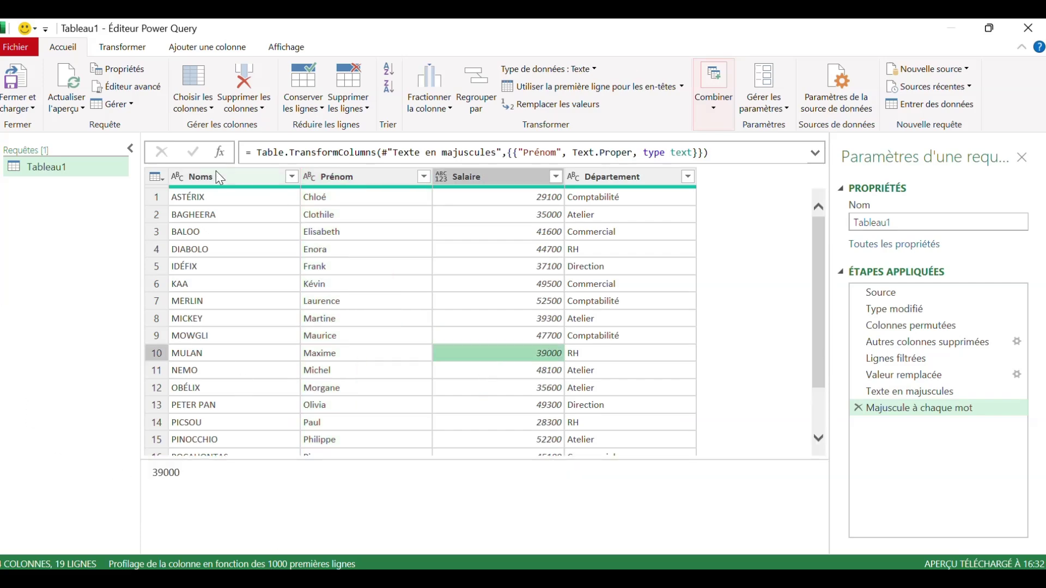
{"action": "left_click", "coordinate": [373, 184], "text": "ctrl"}
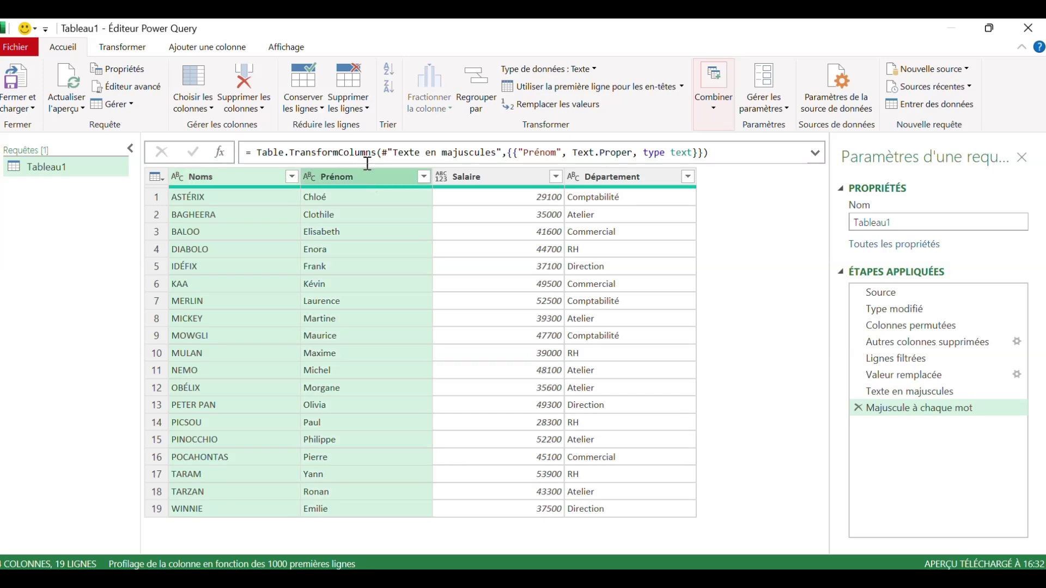
{"action": "left_click", "coordinate": [212, 51]}
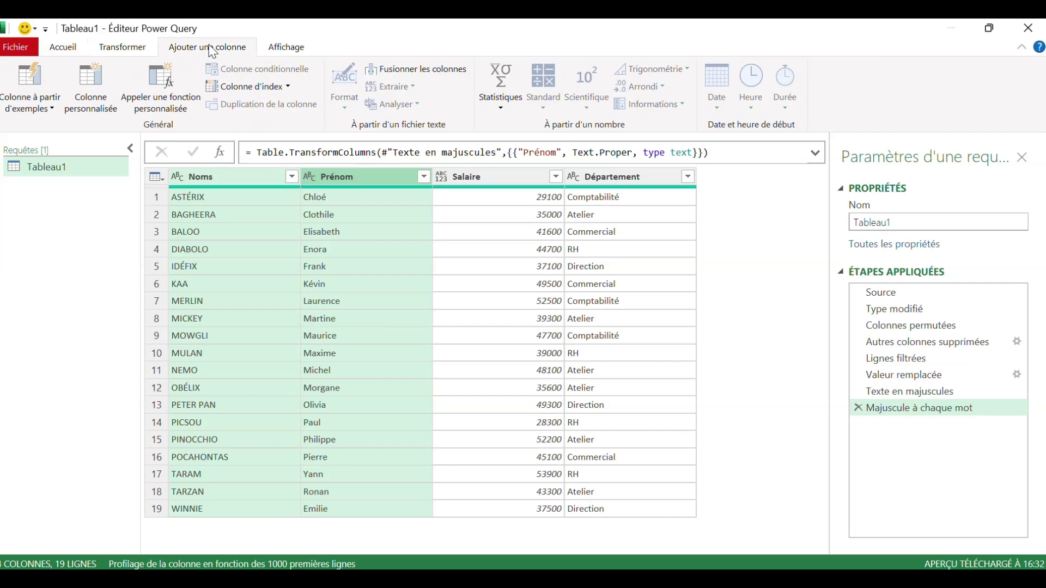
{"action": "left_click", "coordinate": [424, 76]}
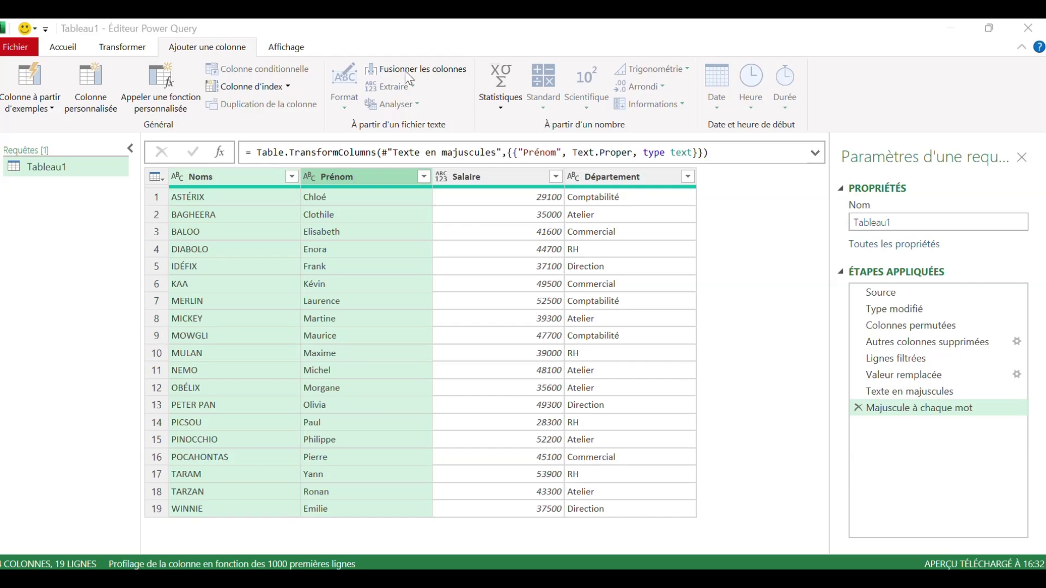
{"action": "left_click", "coordinate": [375, 76]}
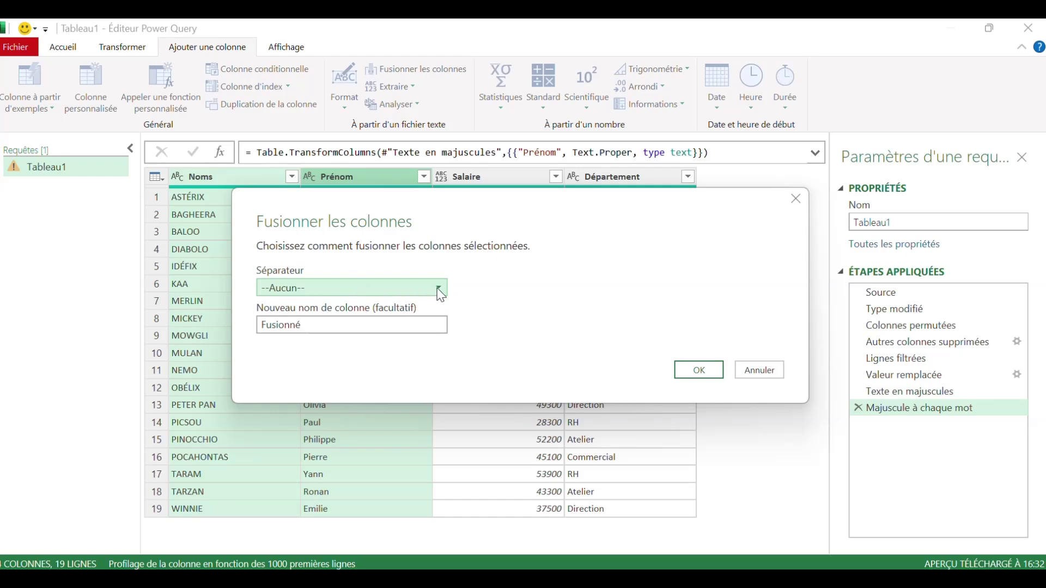
{"action": "left_click", "coordinate": [437, 289]}
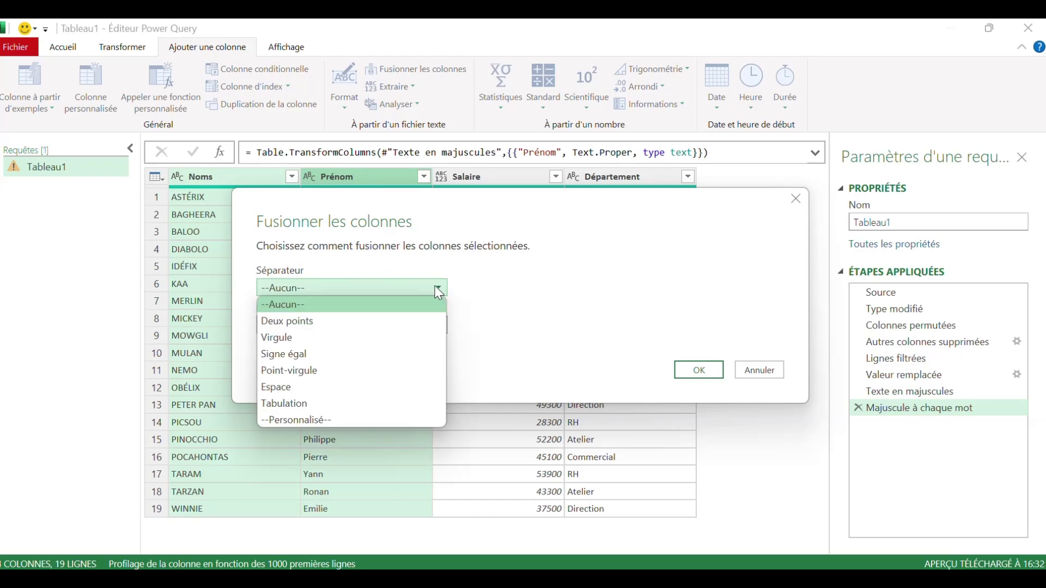
{"action": "left_click", "coordinate": [272, 385]}
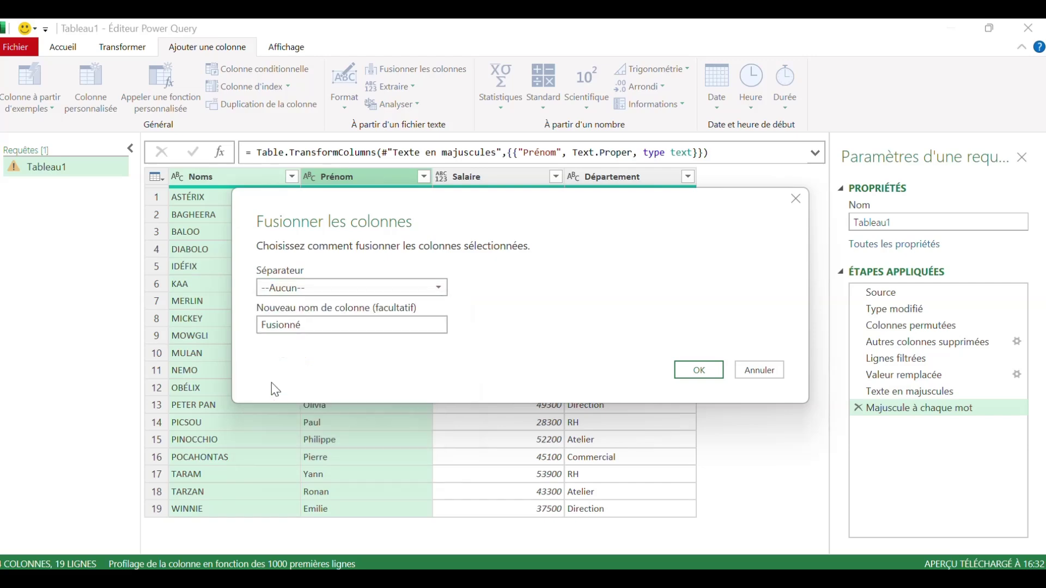
{"action": "left_click", "coordinate": [314, 326]}
{"action": "double_click", "coordinate": [314, 326]}
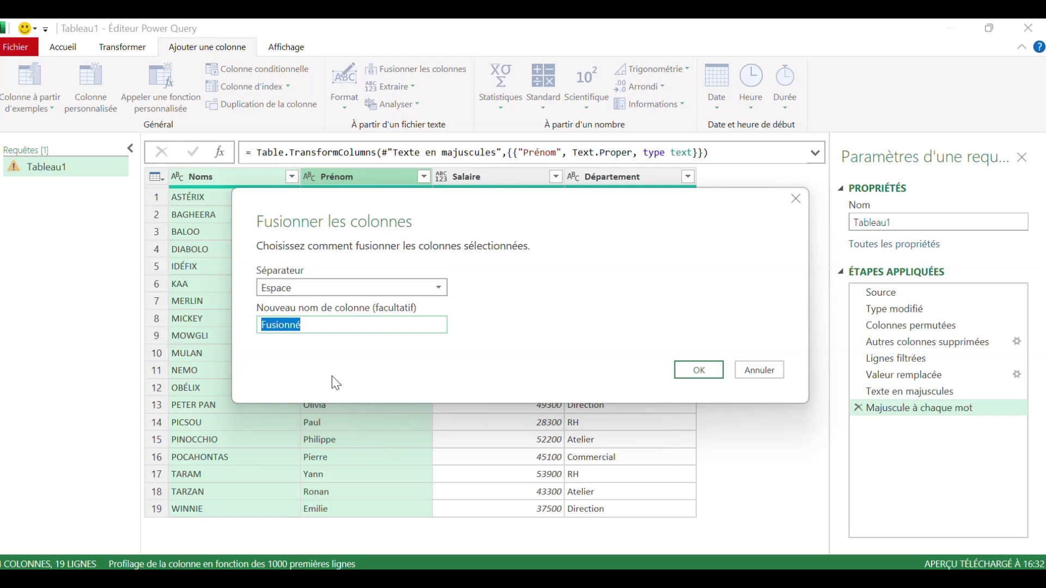
{"action": "type", "text": "Noms Prénoms"}
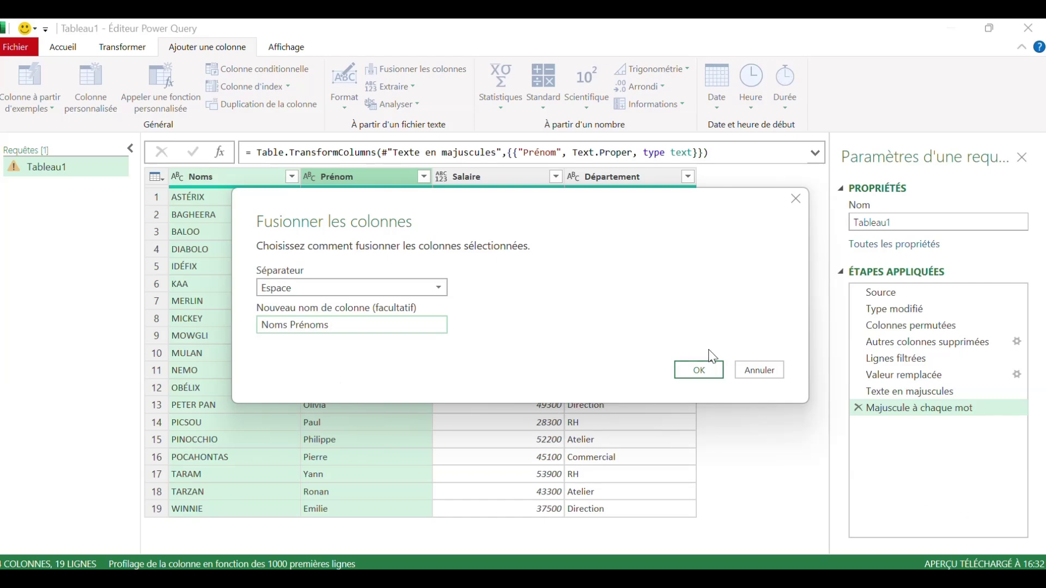
{"action": "left_click", "coordinate": [697, 369]}
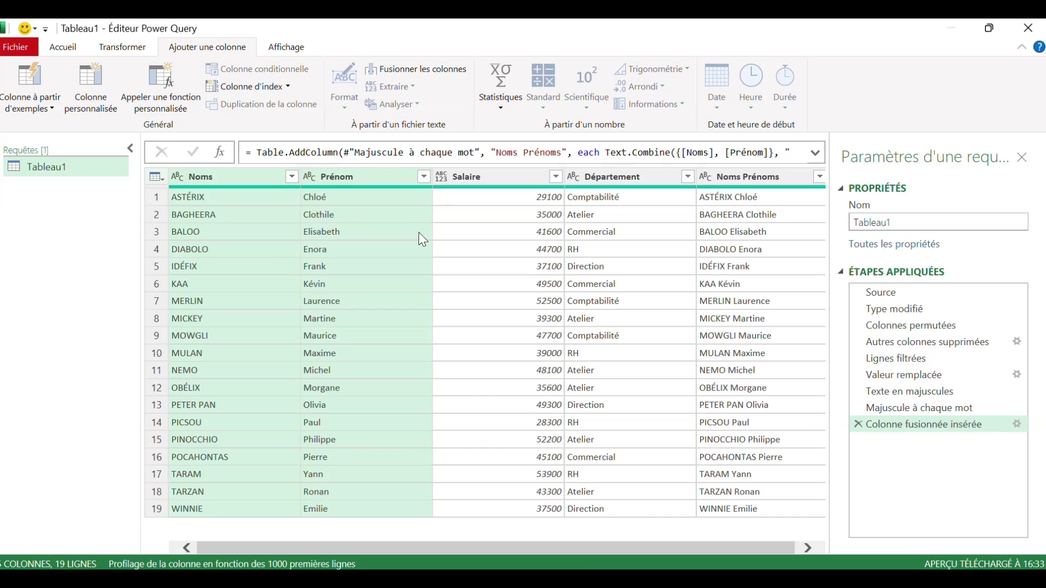
Place the Noms Prénoms column directly after Noms and remove the separate Noms and Prénom columns.
{"action": "left_click", "coordinate": [750, 171]}
{"action": "left_click_drag", "start_coordinate": [746, 168], "coordinate": [214, 166]}
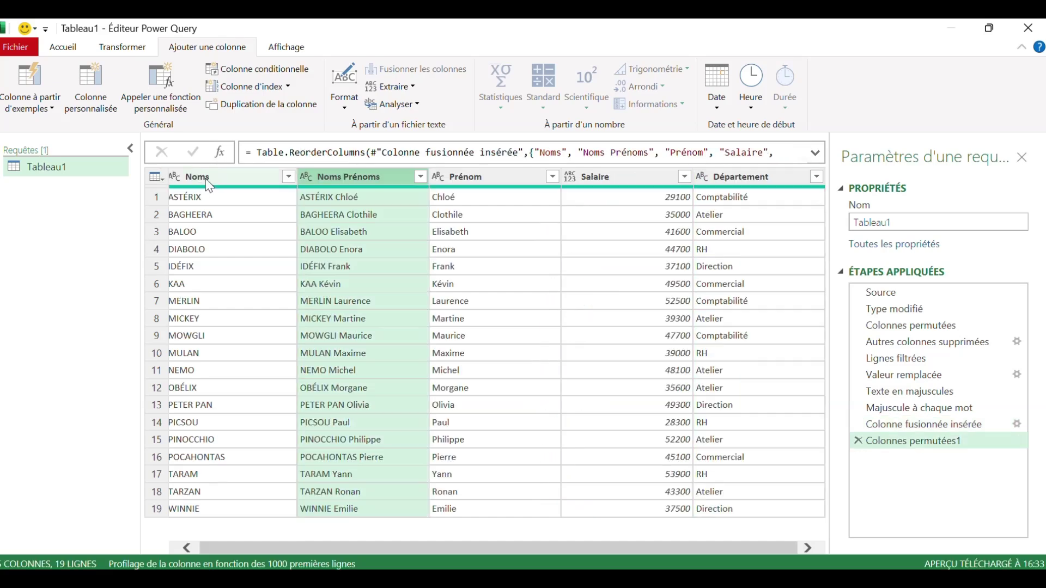
{"action": "left_click", "coordinate": [209, 184]}
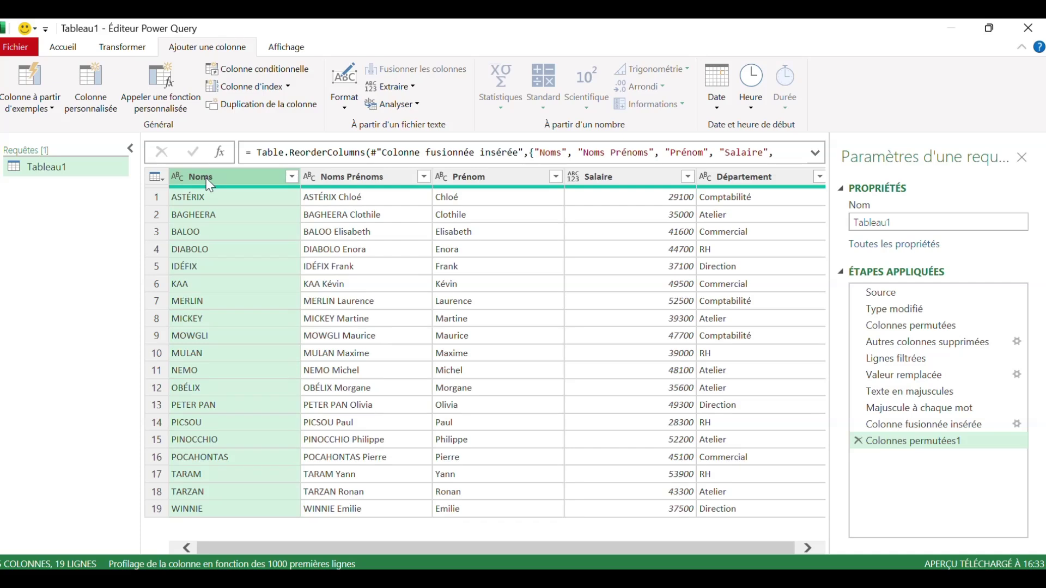
{"action": "right_click", "coordinate": [209, 184]}
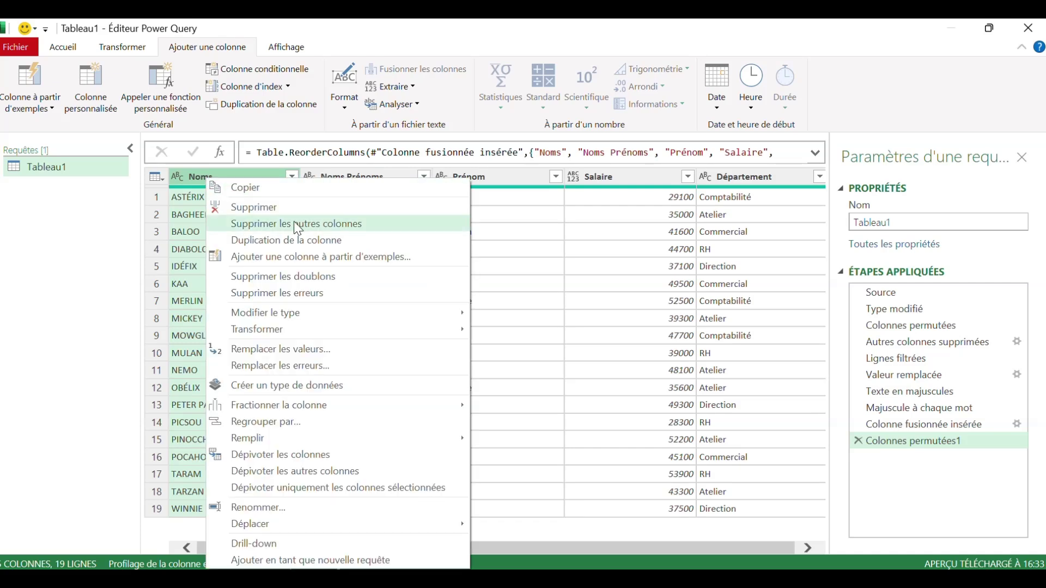
{"action": "left_click", "coordinate": [274, 203]}
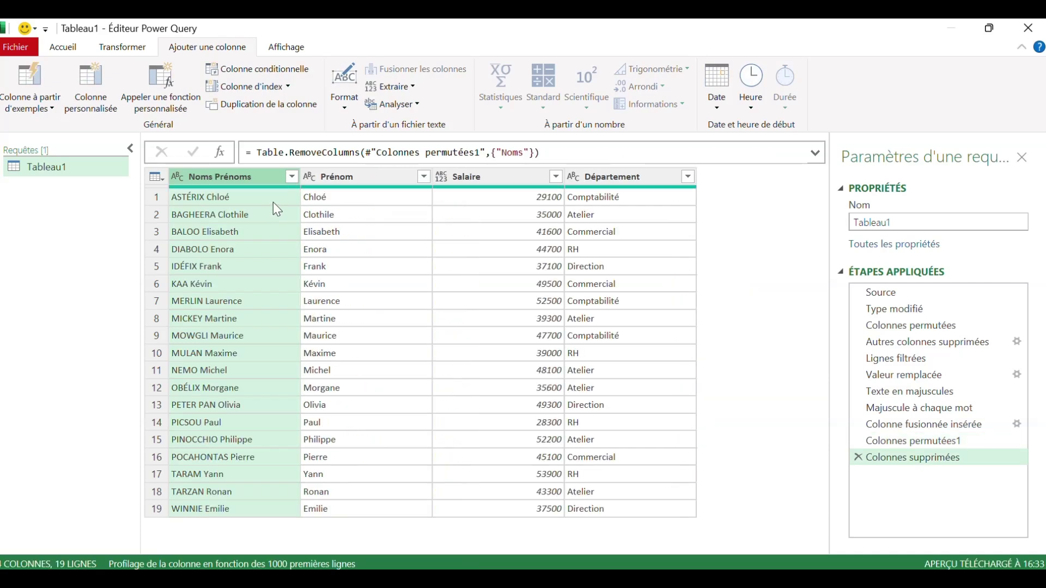
{"action": "left_click", "coordinate": [384, 178]}
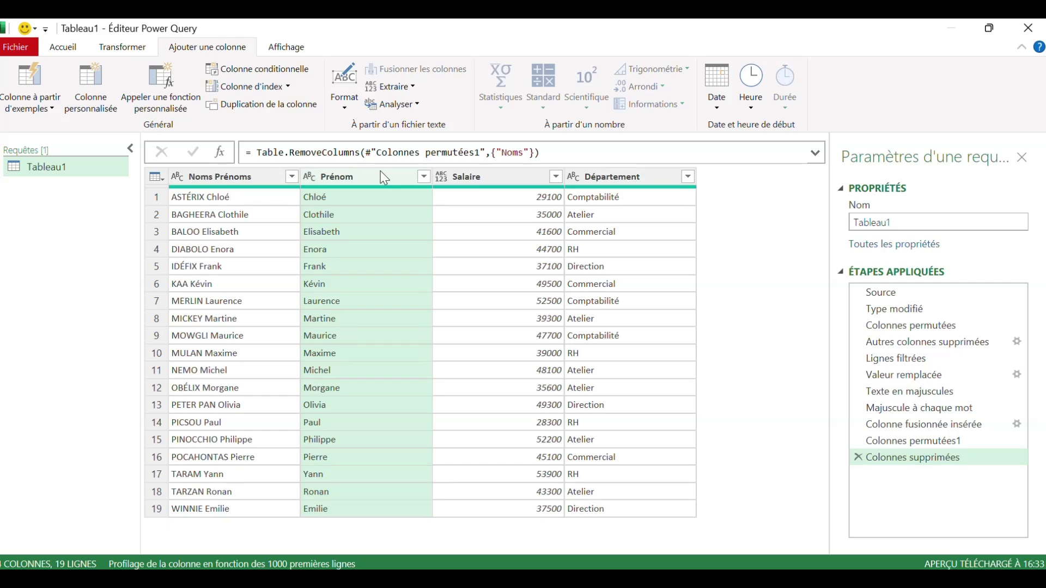
{"action": "right_click", "coordinate": [381, 173]}
{"action": "left_click", "coordinate": [446, 197]}
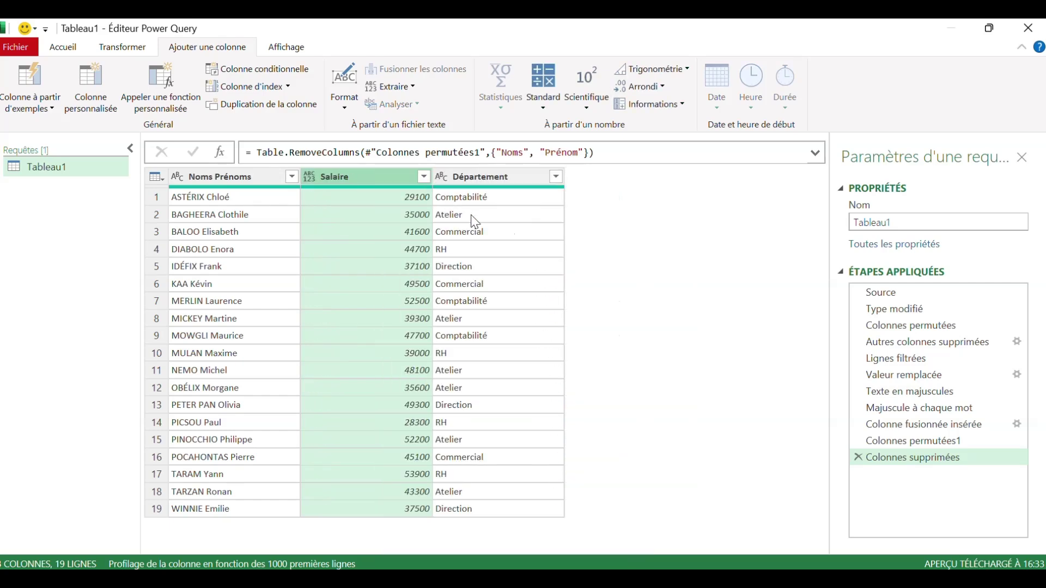
Change the Salaire column's data type to Devise and load the query result into the Excel workbook.
{"action": "left_click", "coordinate": [314, 180]}
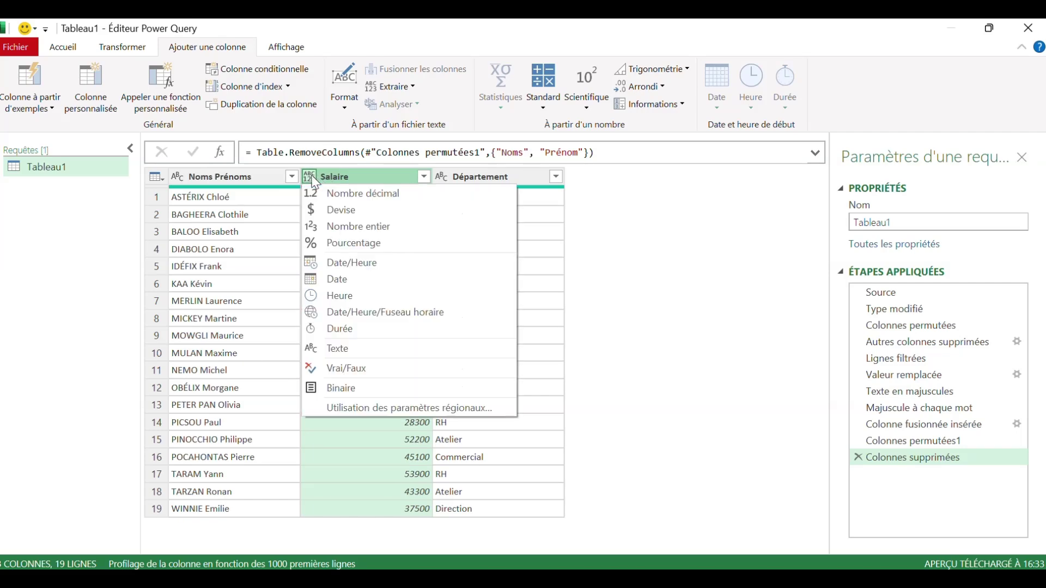
{"action": "left_click", "coordinate": [333, 213]}
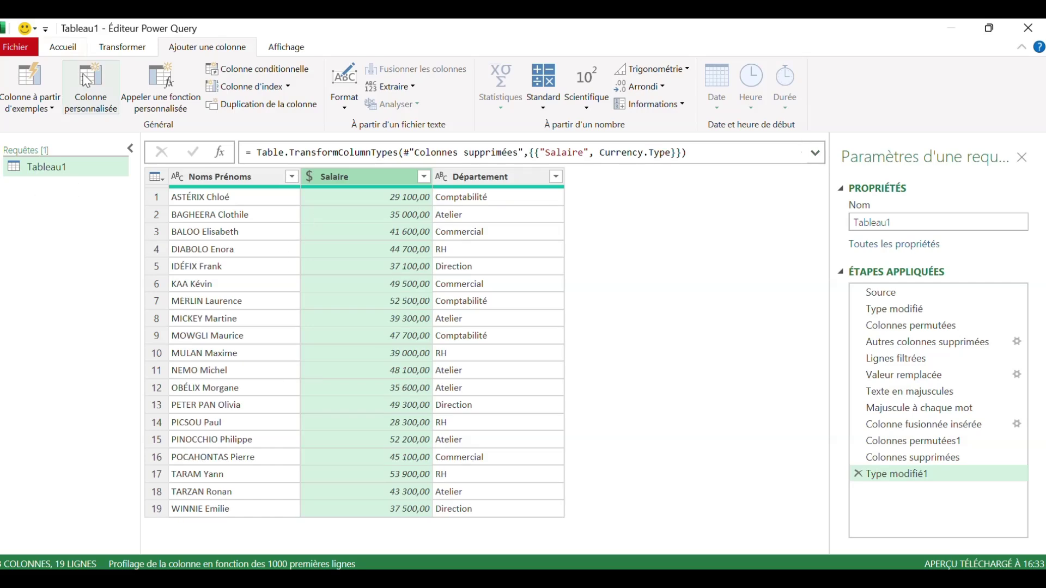
{"action": "left_click", "coordinate": [51, 48]}
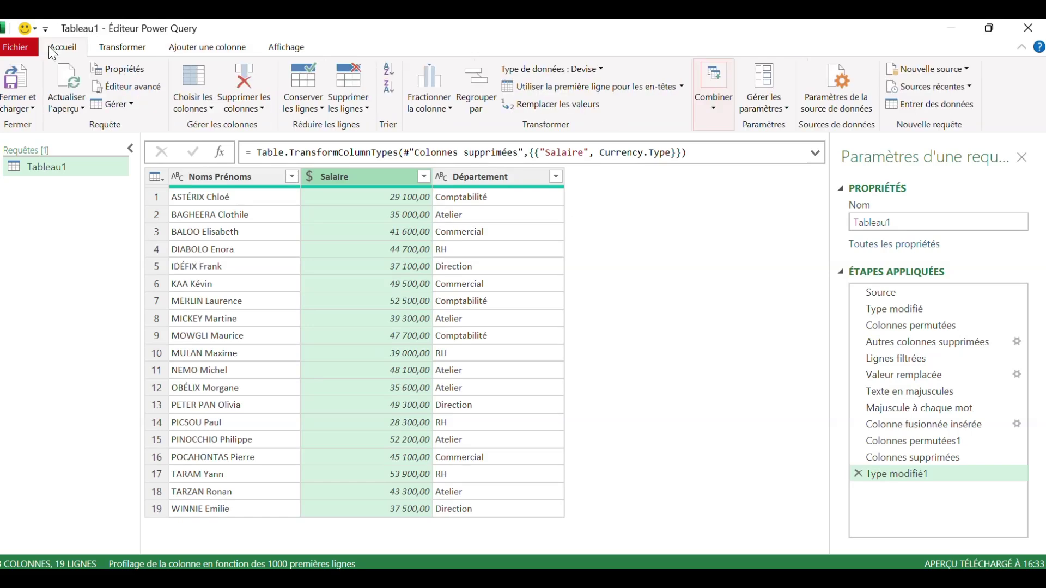
{"action": "left_click", "coordinate": [23, 97]}
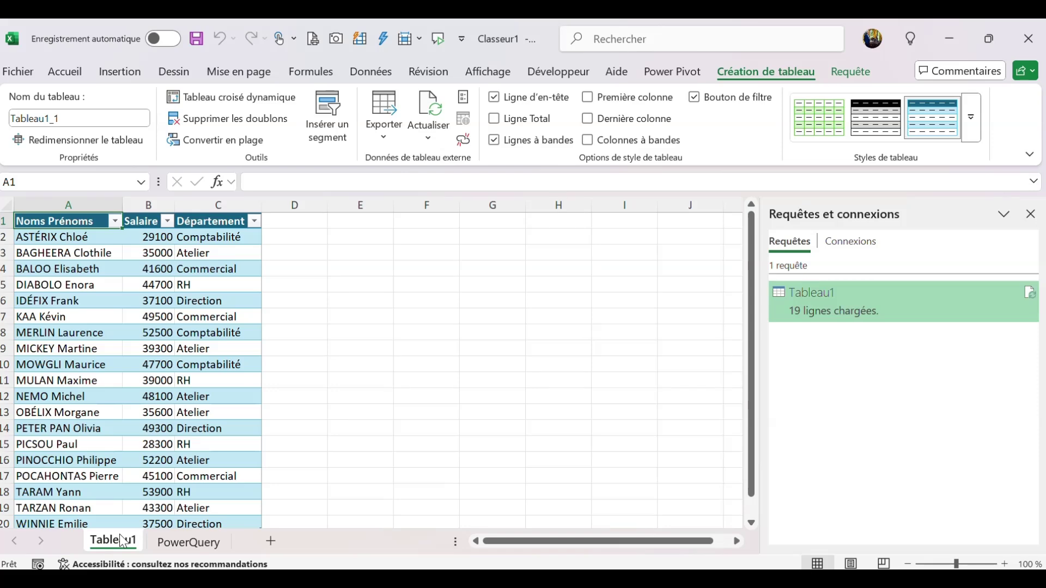
Compare the original data on the PowerQuery sheet with the loaded table on the Tableau1 sheet.
{"action": "left_click", "coordinate": [182, 544]}
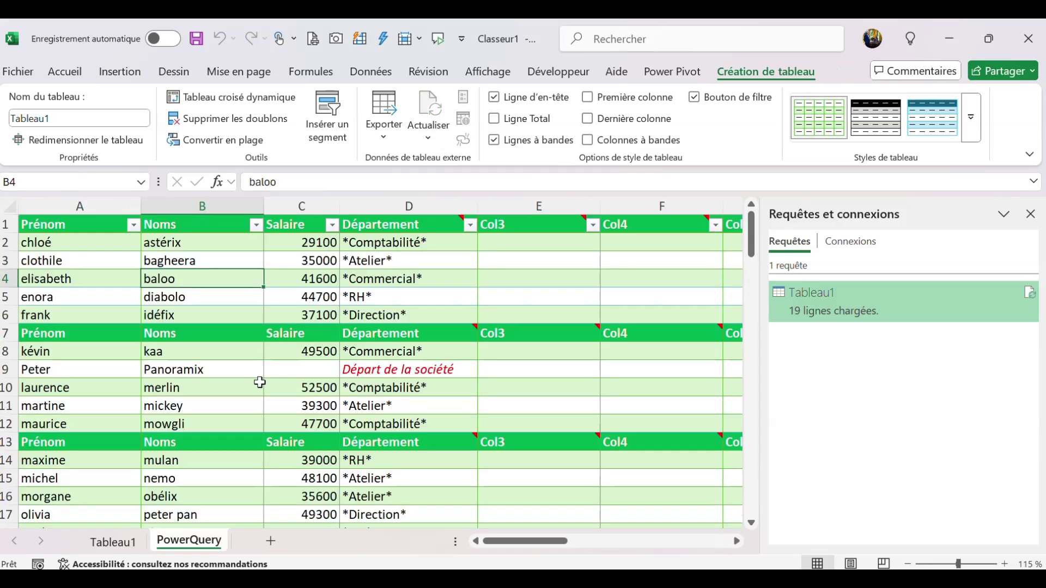
{"action": "left_click", "coordinate": [107, 544]}
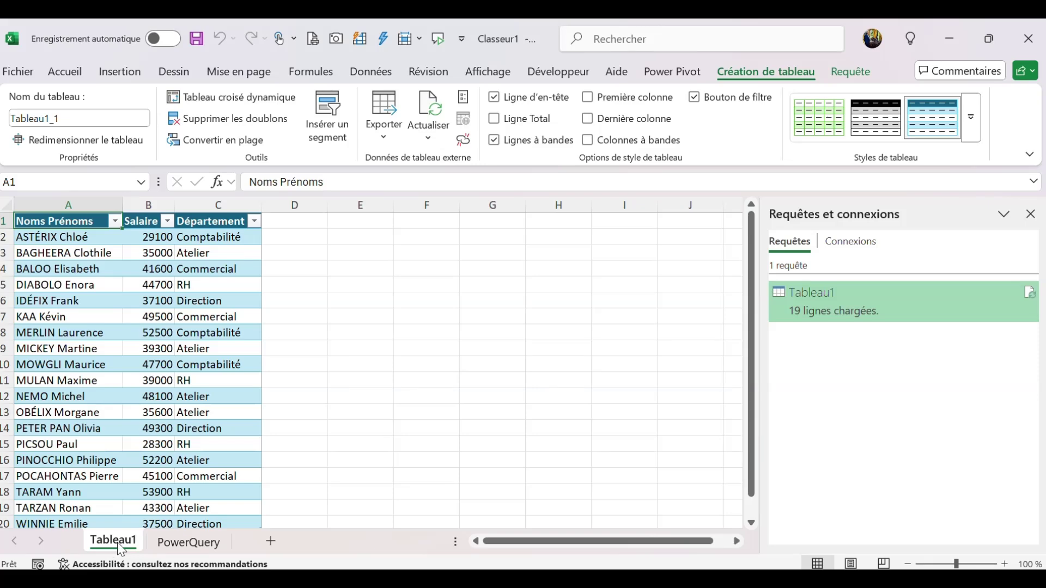